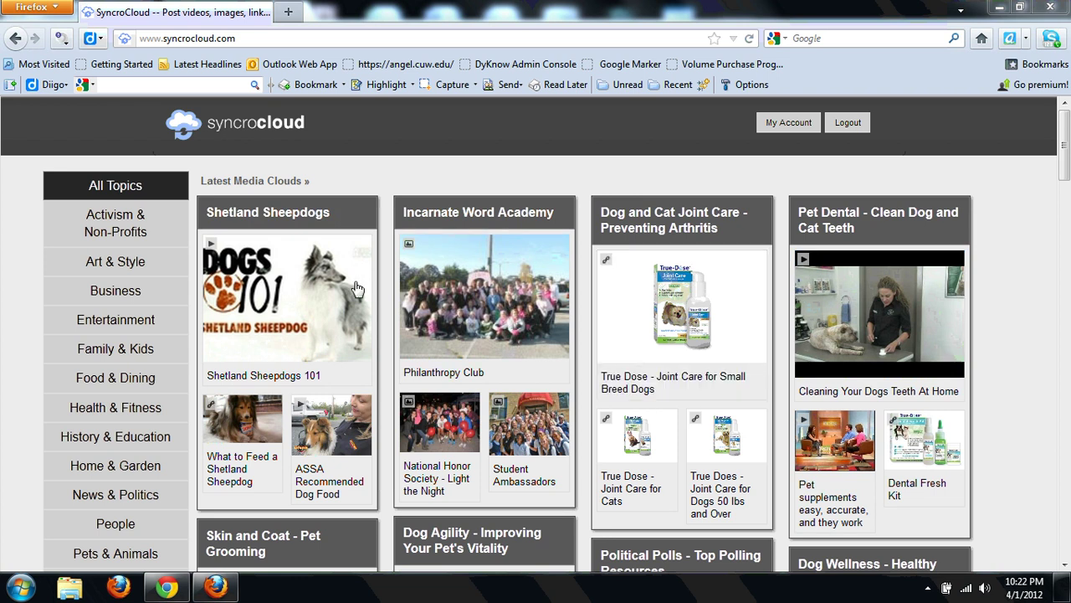
Open the ibnbattuta media cloud for editing from the account's list of current media clouds.
{"action": "mouse_move", "coordinate": [1065, 155]}
{"action": "left_mouse_down"}
{"action": "mouse_move", "coordinate": [1066, 269]}
{"action": "mouse_move", "coordinate": [1065, 149]}
{"action": "left_mouse_up"}
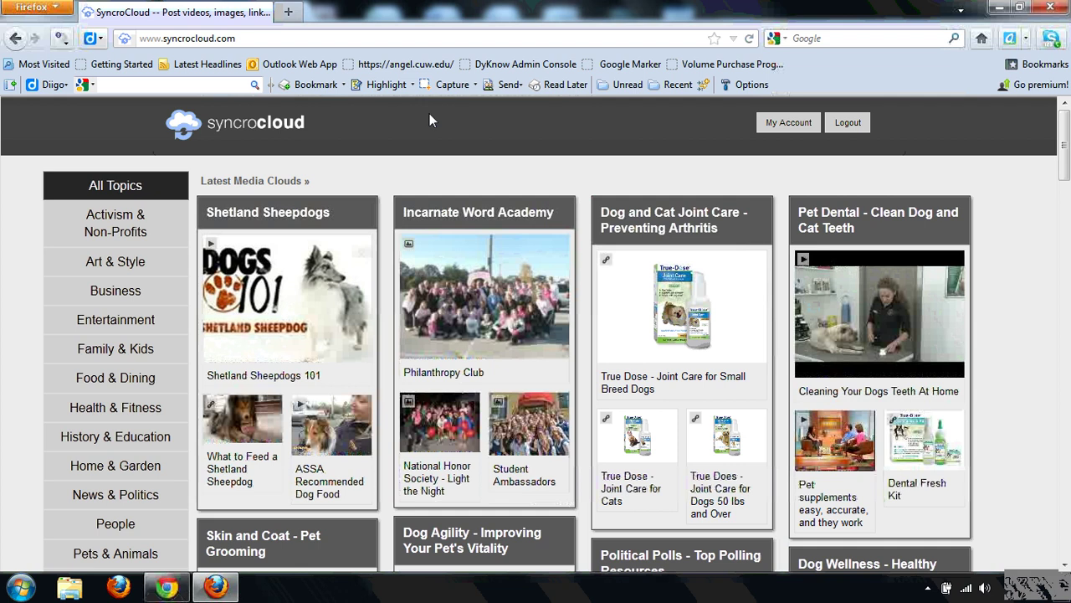
{"action": "left_click", "coordinate": [788, 125]}
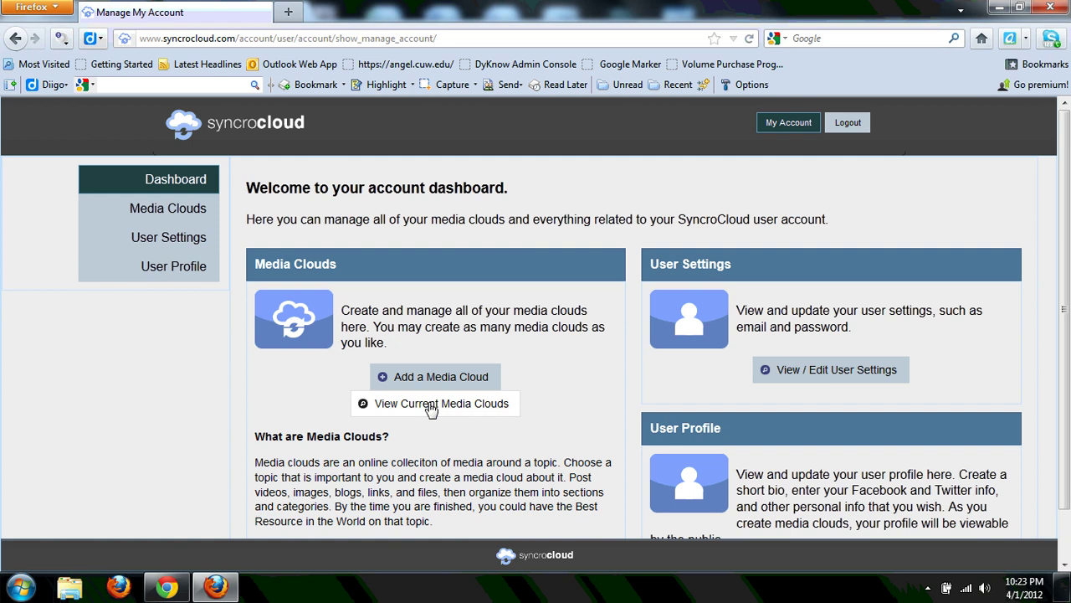
{"action": "left_click", "coordinate": [430, 405]}
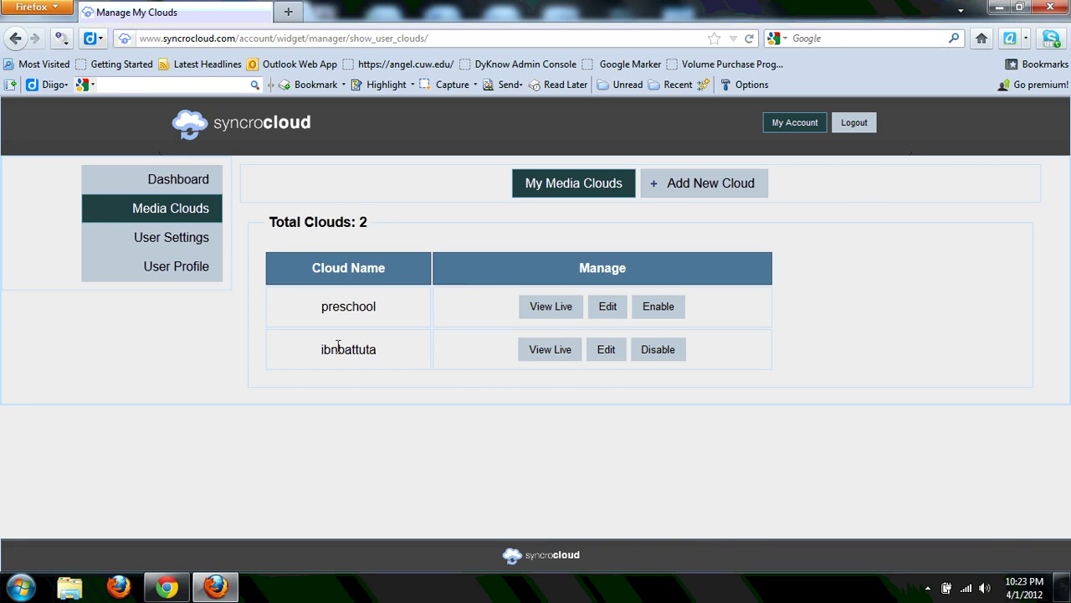
{"action": "left_click", "coordinate": [606, 350]}
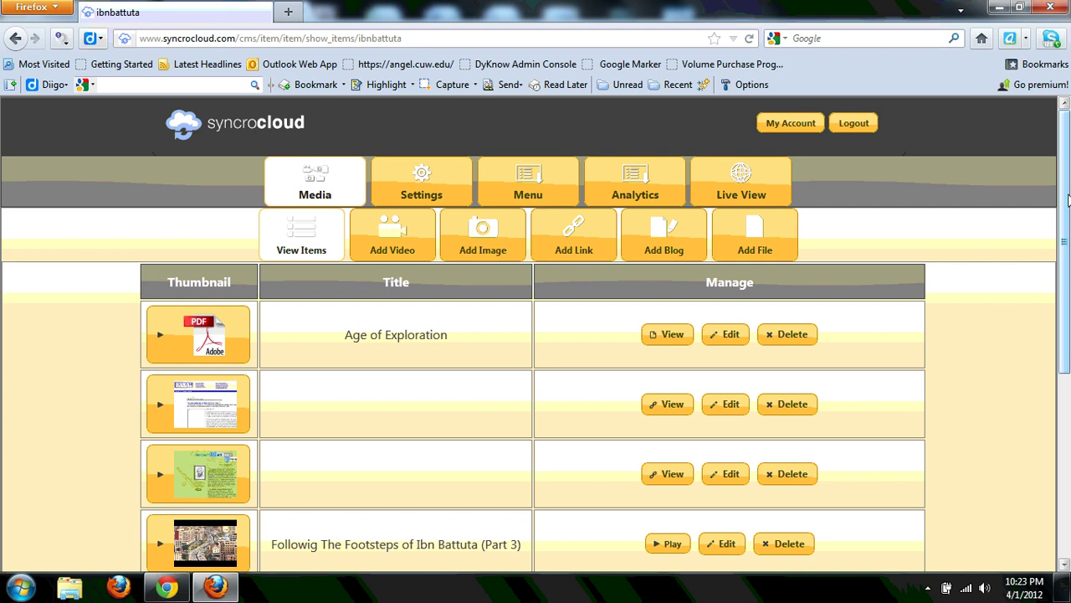
Look through the cloud's media items and add a new video item, showing its video type choices.
{"action": "scroll", "coordinate": [1069, 256], "scroll_direction": "down", "scroll_amount": 2}
{"action": "left_click_drag", "start_coordinate": [1069, 255], "coordinate": [1069, 365]}
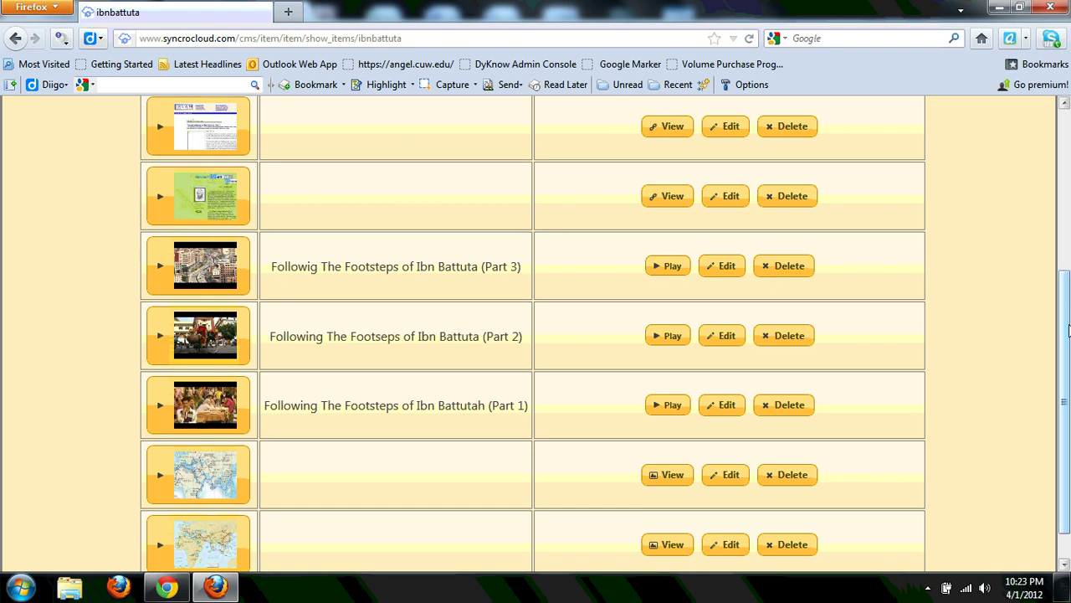
{"action": "left_click_drag", "start_coordinate": [1069, 331], "coordinate": [1068, 255]}
{"action": "scroll", "coordinate": [1068, 255], "scroll_direction": "up", "scroll_amount": 3}
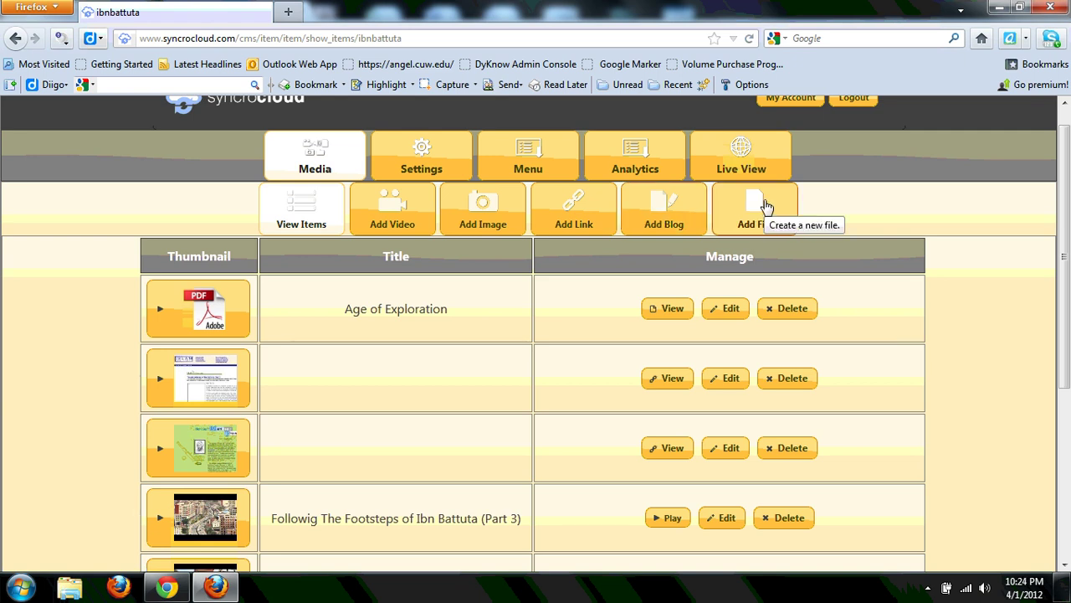
{"action": "left_click", "coordinate": [401, 212]}
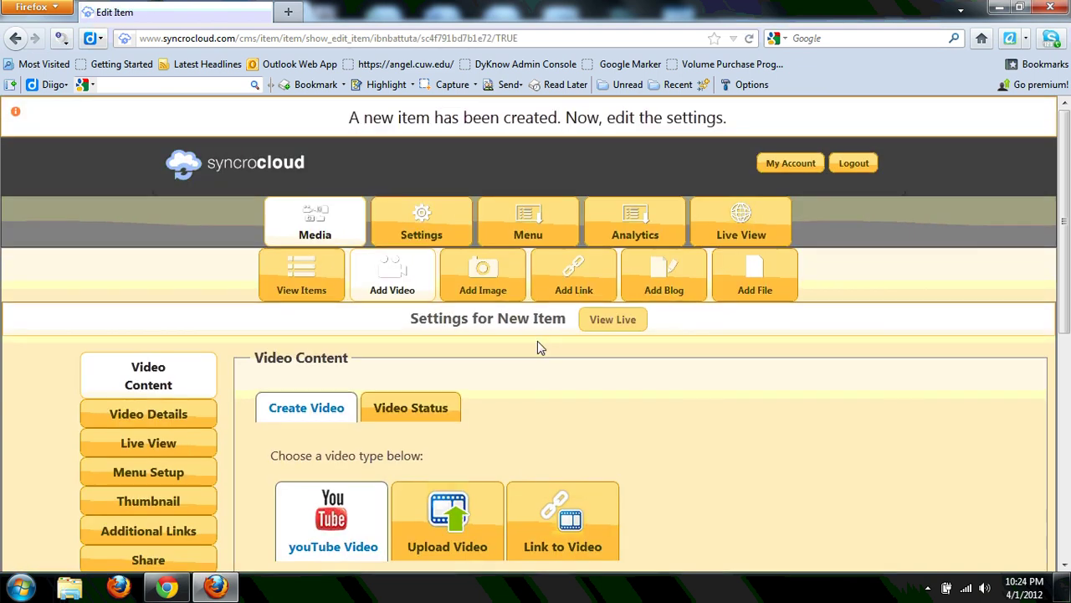
{"action": "left_click_drag", "start_coordinate": [1066, 190], "coordinate": [1069, 308]}
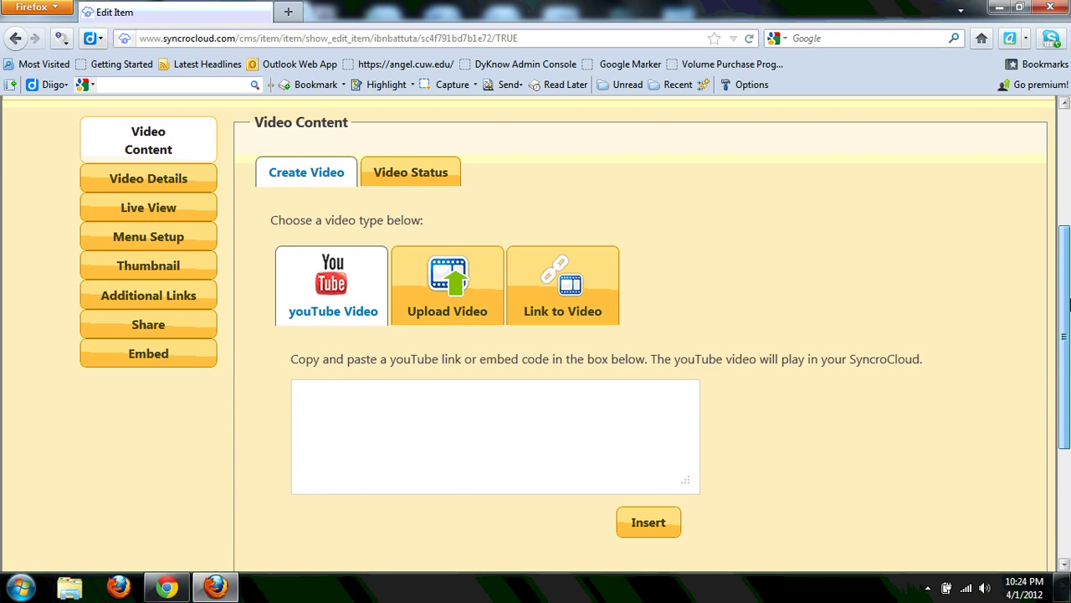
{"action": "scroll", "coordinate": [1069, 308], "scroll_direction": "down", "scroll_amount": 1}
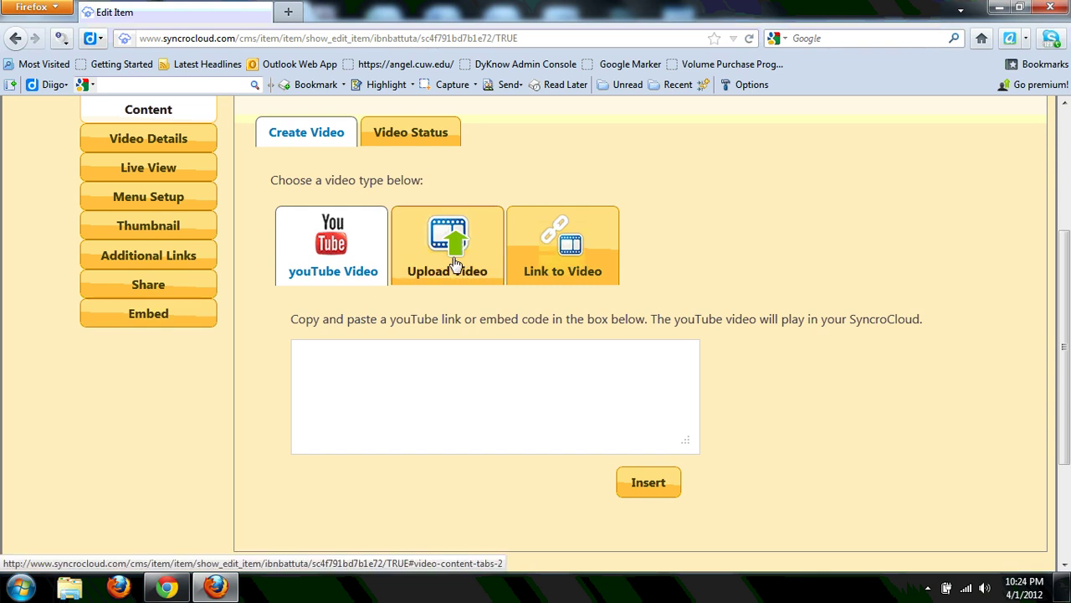
Review the new video item's embed, share, additional links and video details settings.
{"action": "left_click", "coordinate": [168, 322]}
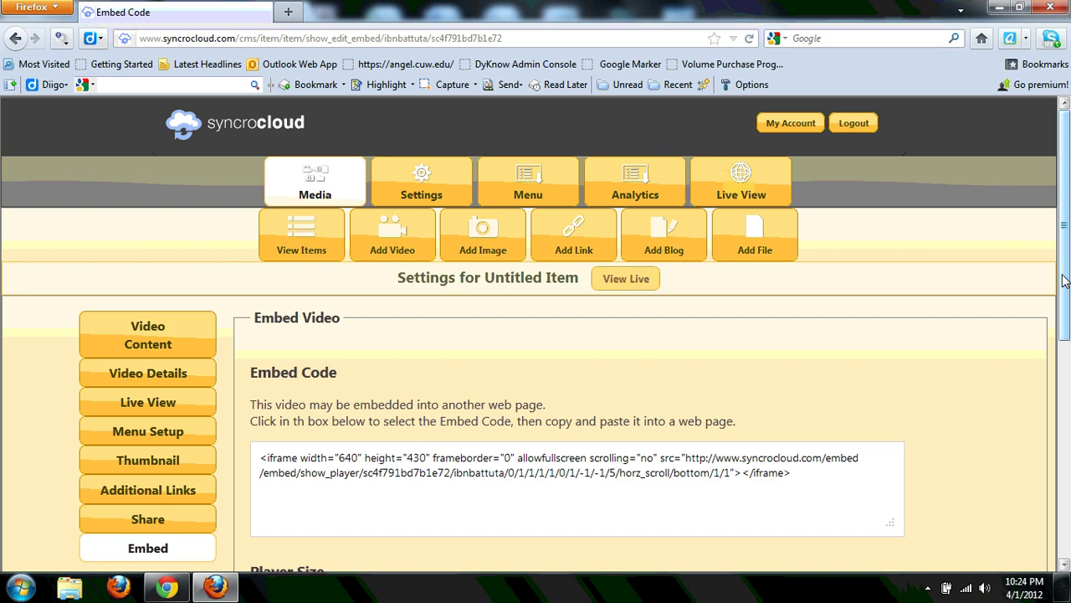
{"action": "left_click_drag", "start_coordinate": [1064, 276], "coordinate": [1068, 323]}
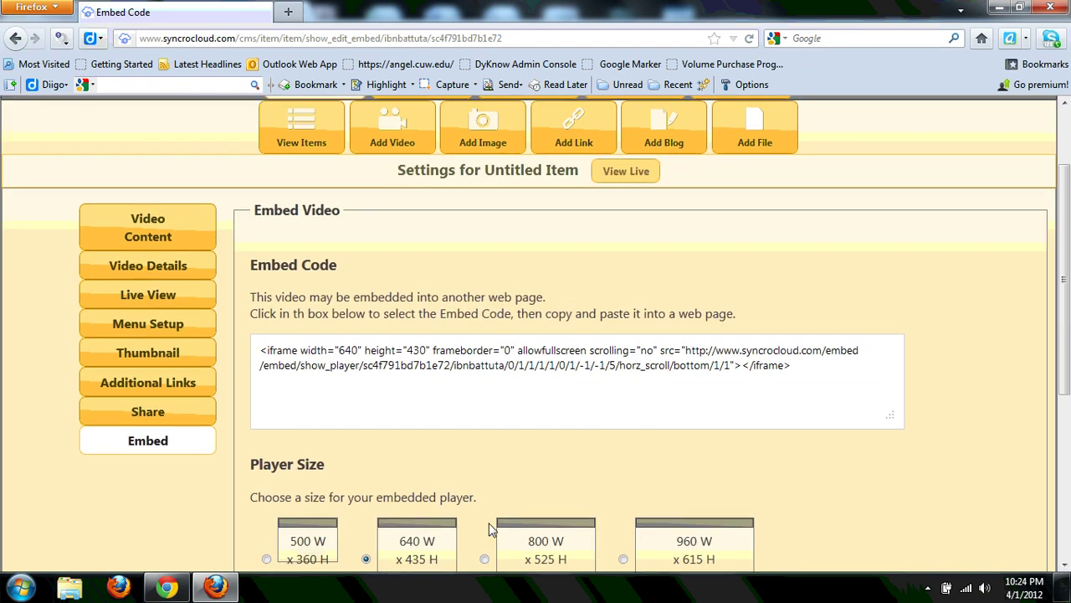
{"action": "left_click", "coordinate": [204, 411]}
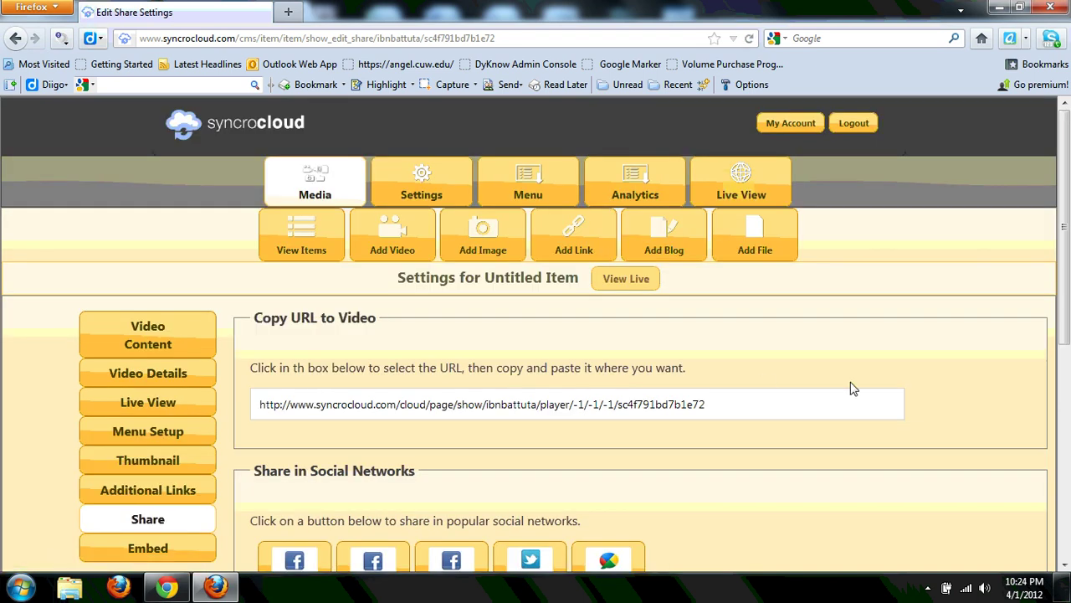
{"action": "left_click_drag", "start_coordinate": [1067, 228], "coordinate": [1065, 288]}
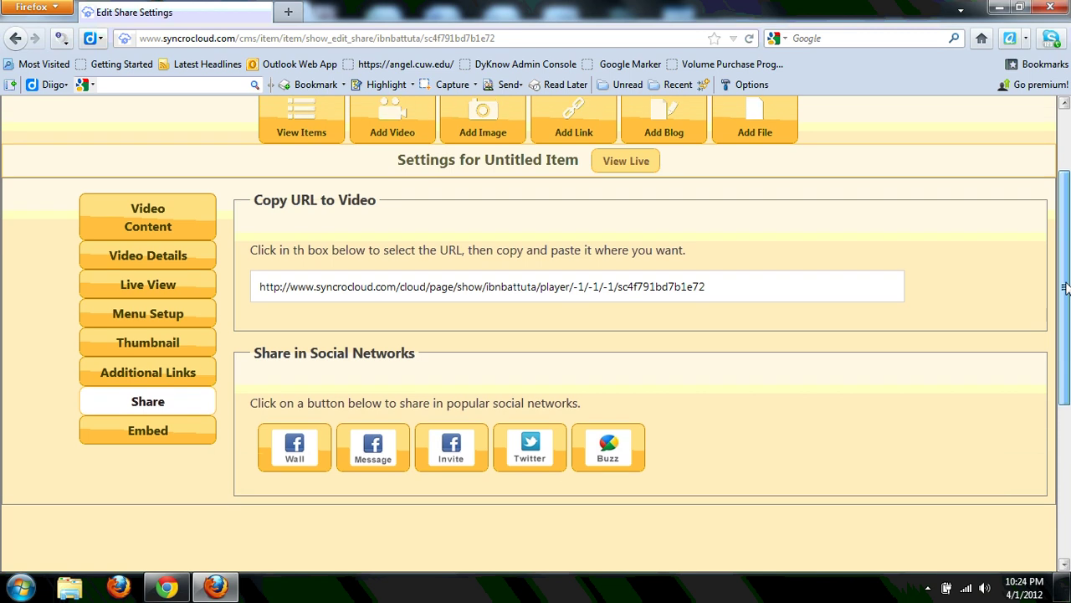
{"action": "left_click", "coordinate": [152, 380]}
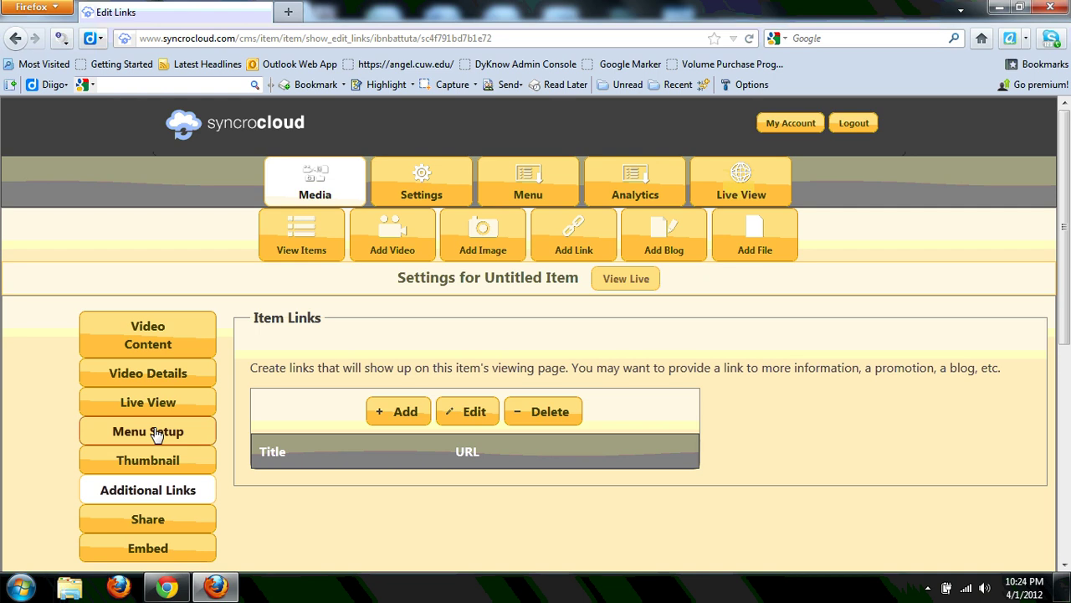
{"action": "left_click", "coordinate": [147, 377]}
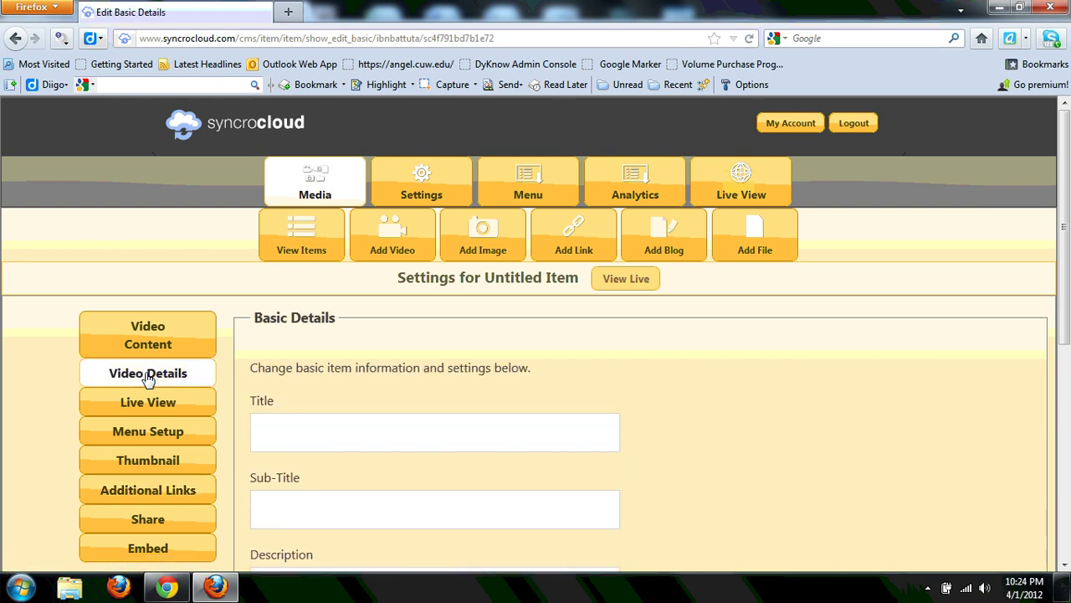
Add a new image item to the cloud and show its image upload and link options.
{"action": "left_click", "coordinate": [496, 240]}
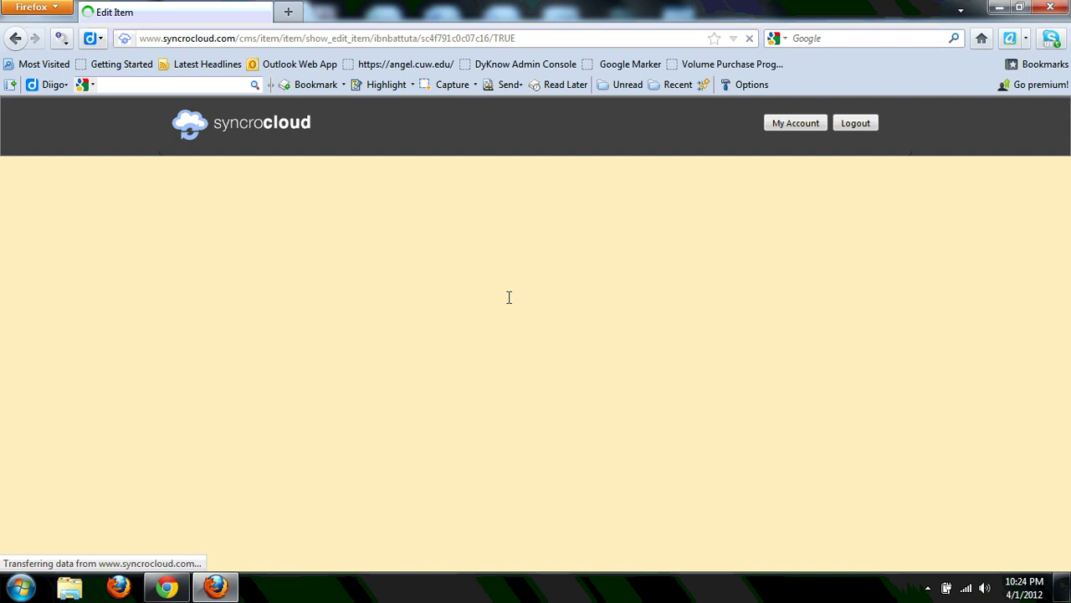
{"action": "scroll", "coordinate": [509, 338], "scroll_direction": "down", "scroll_amount": 10}
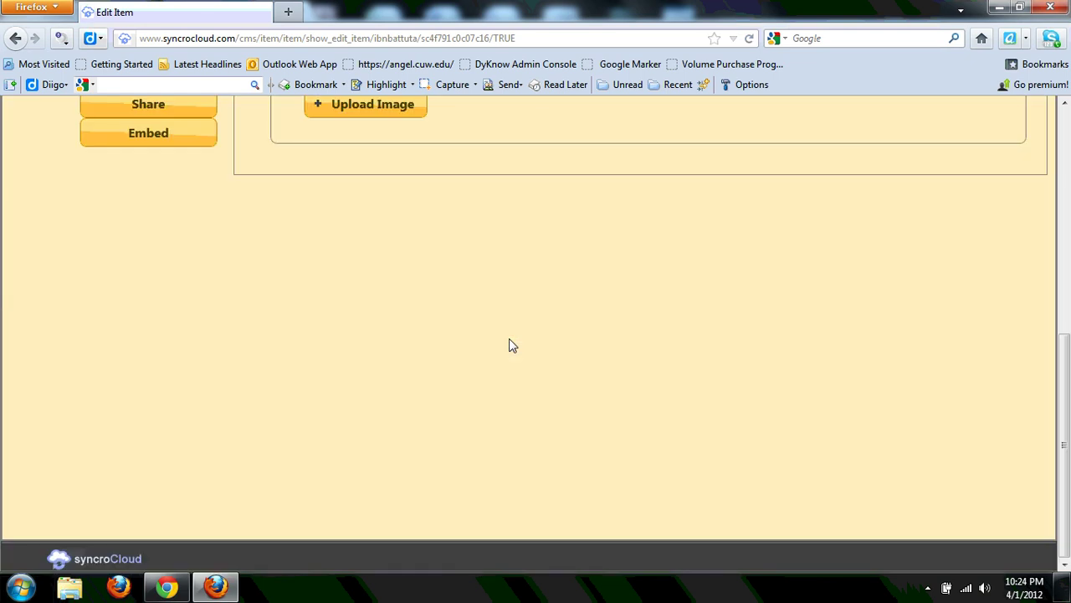
{"action": "scroll", "coordinate": [509, 338], "scroll_direction": "up", "scroll_amount": 10}
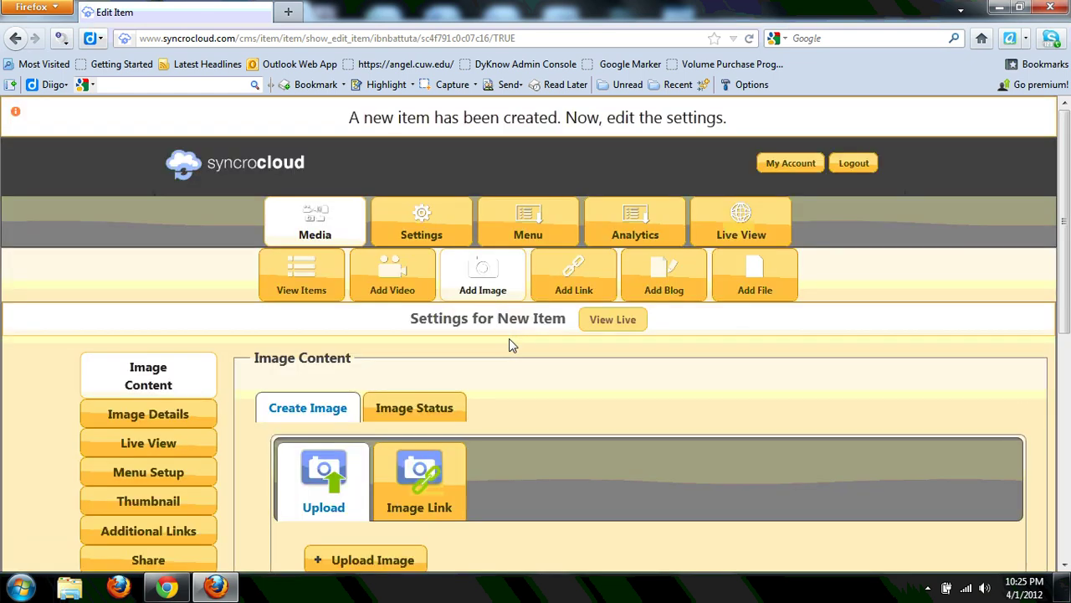
{"action": "left_click_drag", "start_coordinate": [1063, 276], "coordinate": [1066, 331]}
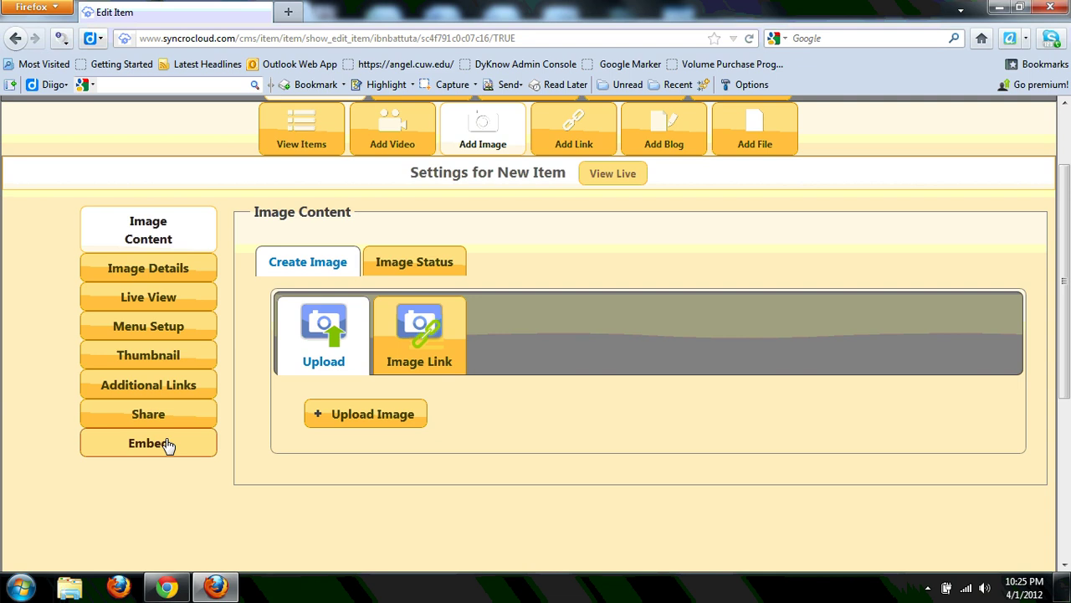
Add a new link item to the cloud and show its web link entry form.
{"action": "left_click", "coordinate": [576, 137]}
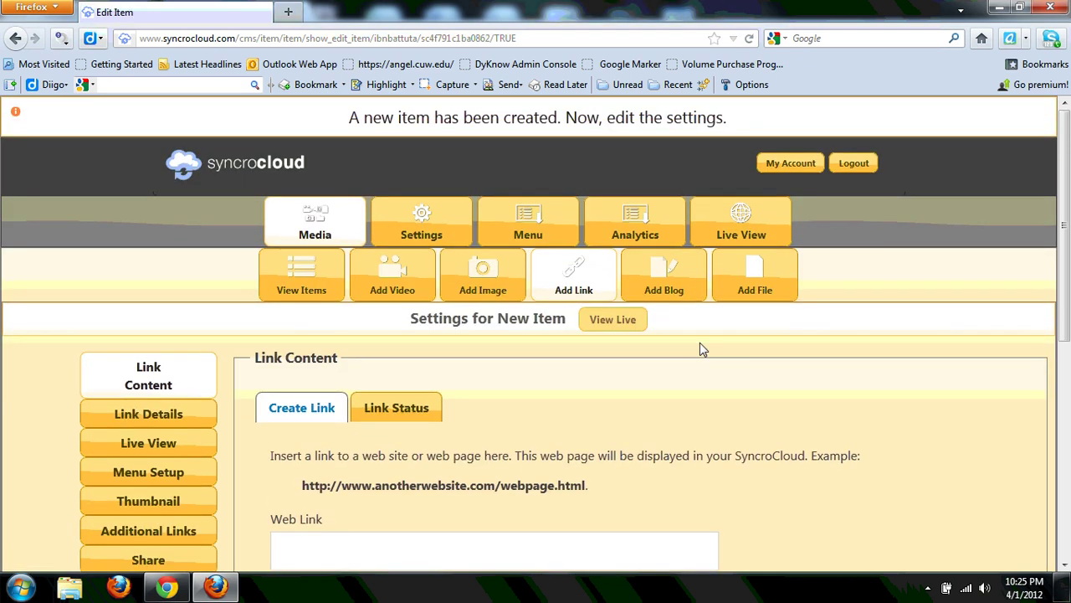
{"action": "left_click_drag", "start_coordinate": [1056, 159], "coordinate": [1068, 255]}
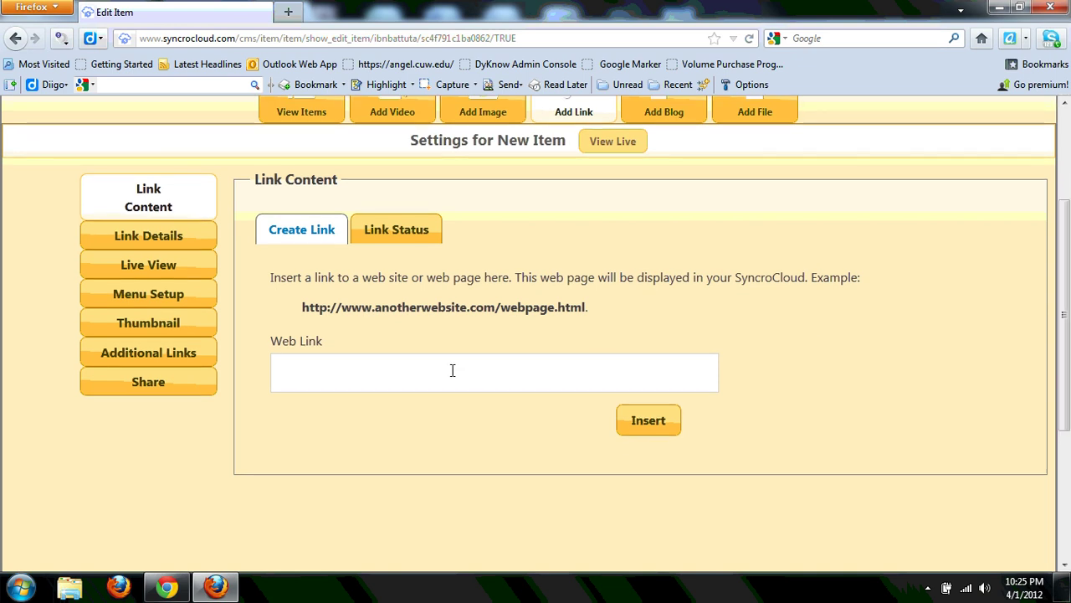
{"action": "scroll", "coordinate": [244, 287], "scroll_direction": "down", "scroll_amount": 1}
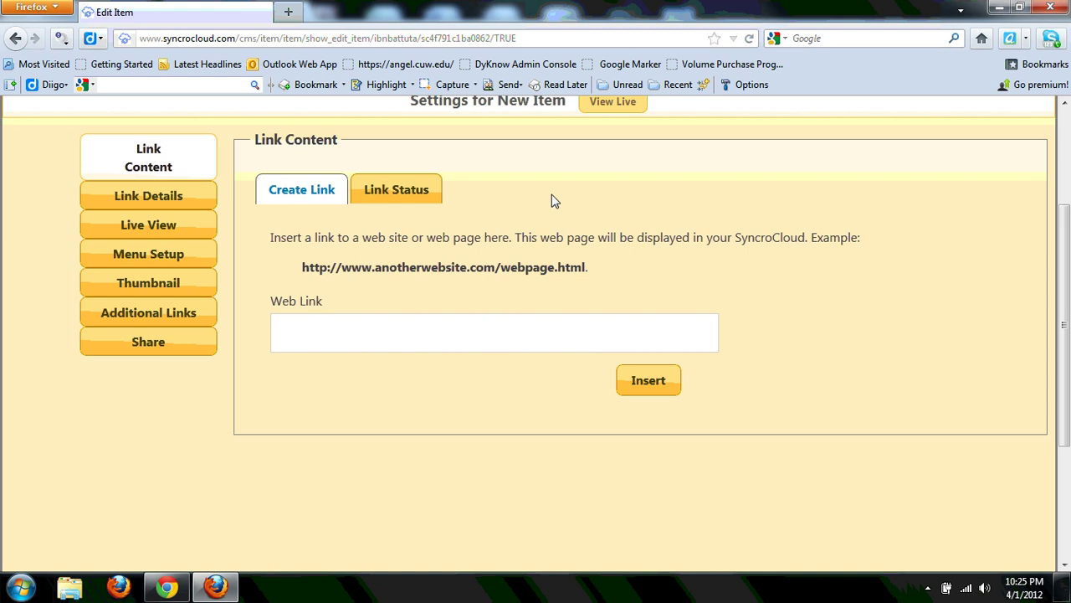
Add a new blog item to the cloud and show its blog text editor.
{"action": "left_click_drag", "start_coordinate": [1060, 327], "coordinate": [1060, 216]}
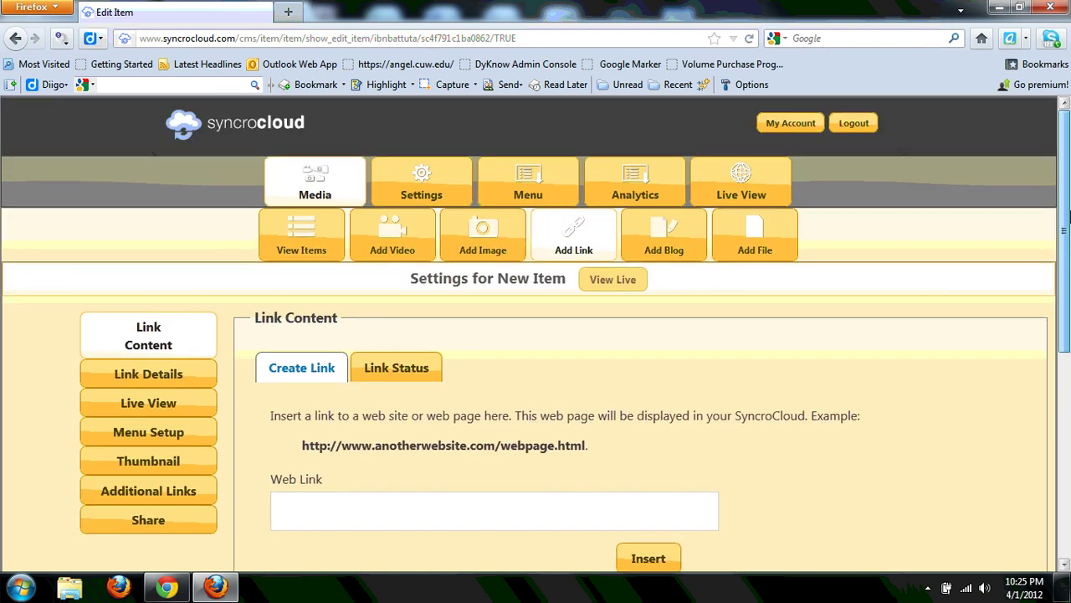
{"action": "left_click", "coordinate": [664, 239]}
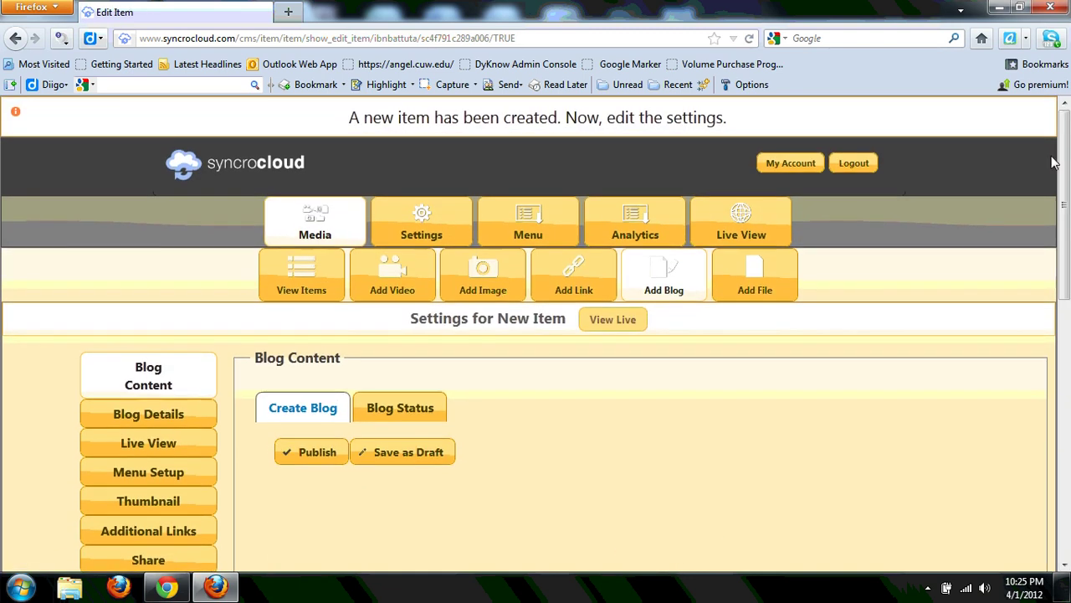
{"action": "left_click_drag", "start_coordinate": [1063, 163], "coordinate": [1069, 289]}
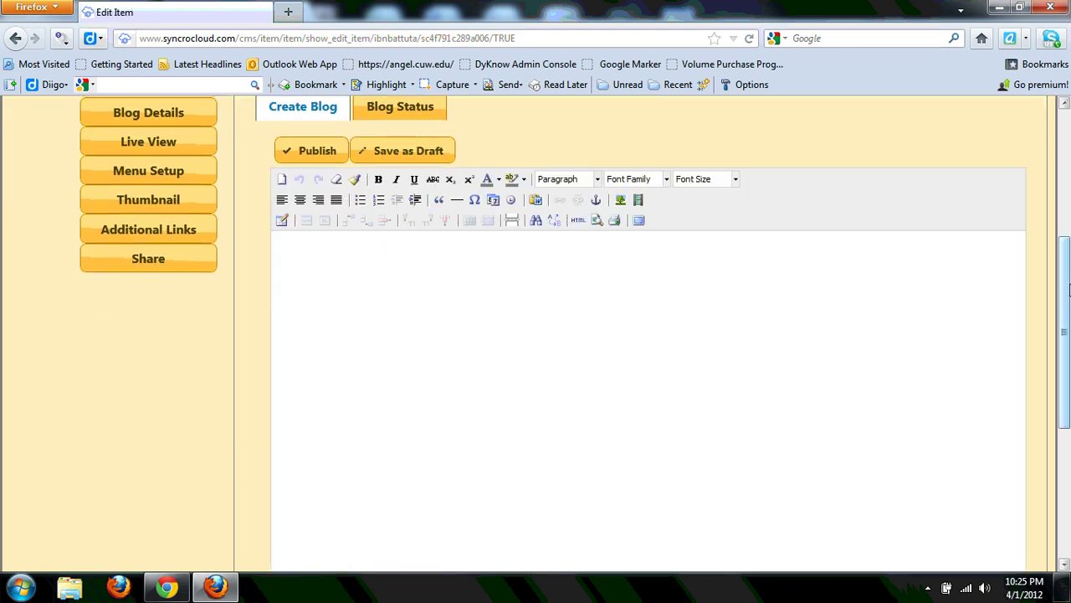
{"action": "scroll", "coordinate": [605, 330], "scroll_direction": "down", "scroll_amount": 1}
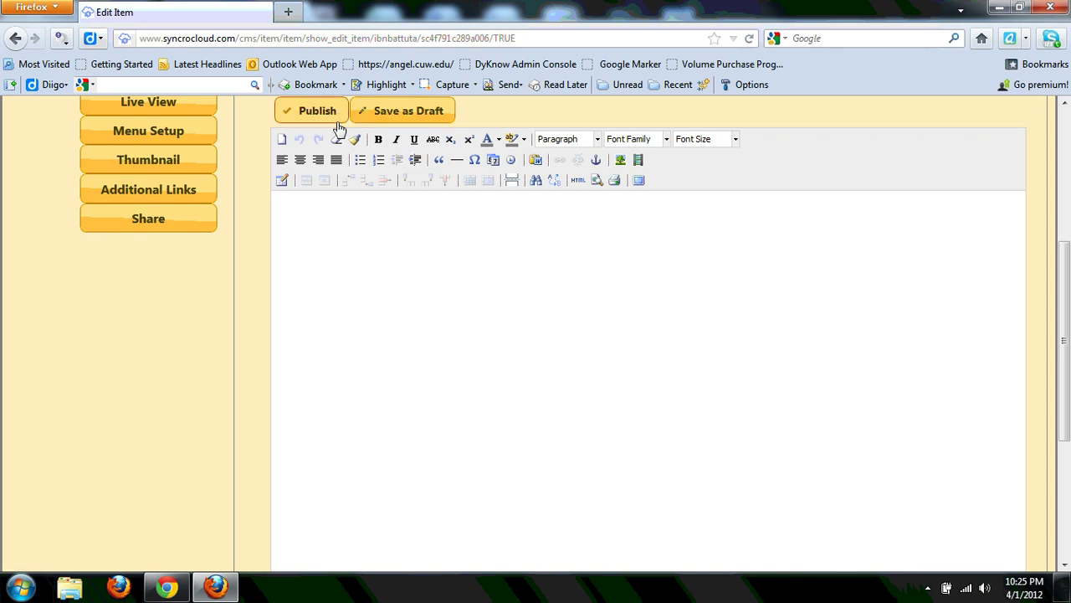
Add a new file item to the cloud and show the file types available for upload.
{"action": "left_click_drag", "start_coordinate": [1068, 303], "coordinate": [1067, 236]}
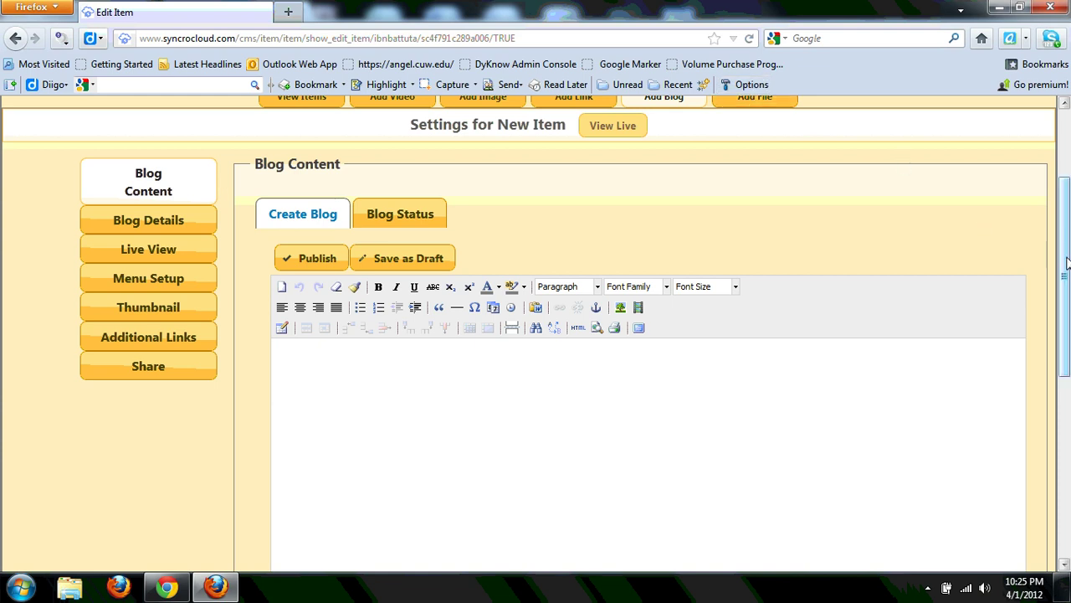
{"action": "left_click_drag", "start_coordinate": [1064, 251], "coordinate": [1065, 184]}
{"action": "left_click", "coordinate": [717, 242]}
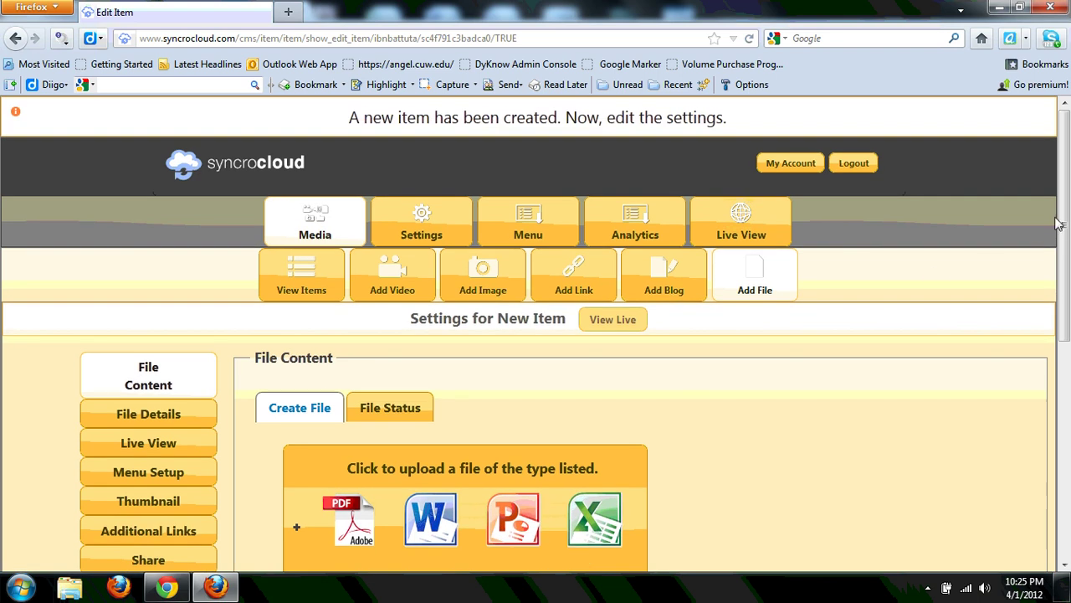
{"action": "left_click_drag", "start_coordinate": [1065, 224], "coordinate": [1065, 290]}
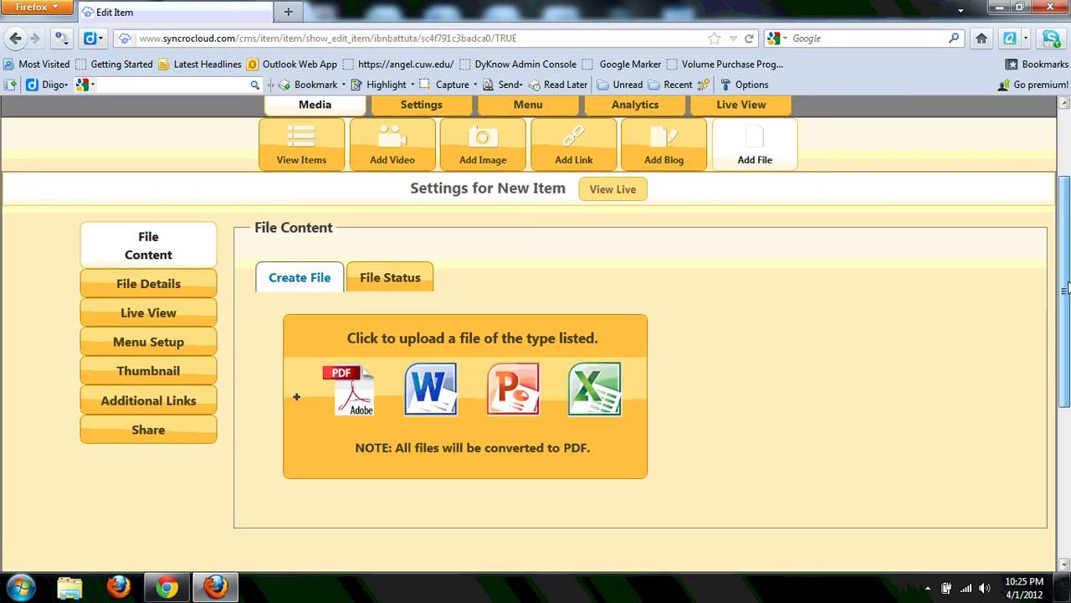
{"action": "scroll", "coordinate": [405, 400], "scroll_direction": "down", "scroll_amount": 1}
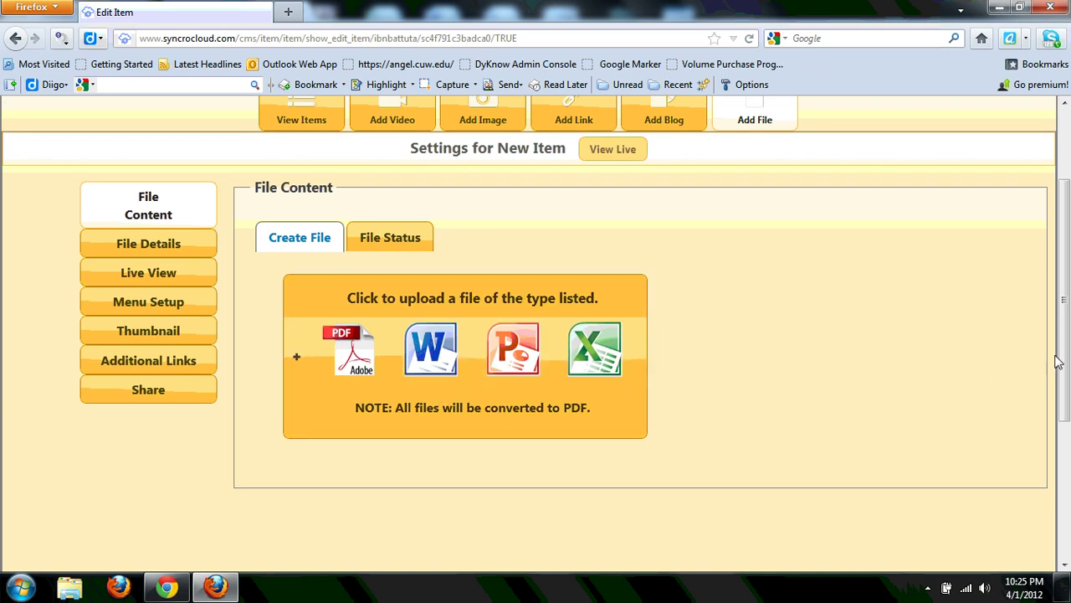
Return to the cloud's item list and view the Age of Exploration PDF item's live page.
{"action": "scroll", "coordinate": [1057, 360], "scroll_direction": "up", "scroll_amount": 3}
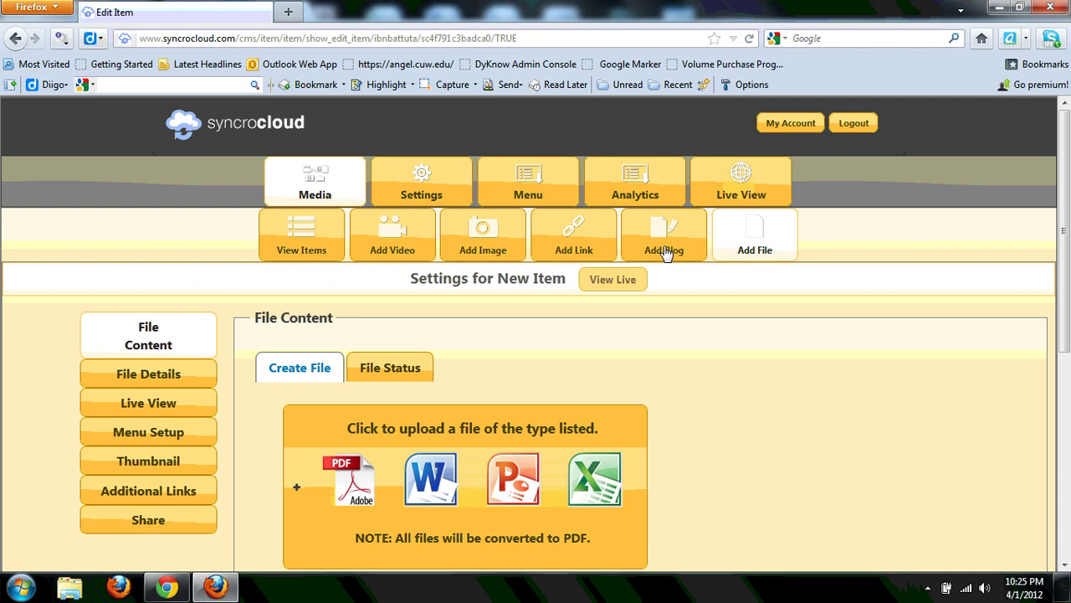
{"action": "left_click", "coordinate": [299, 247]}
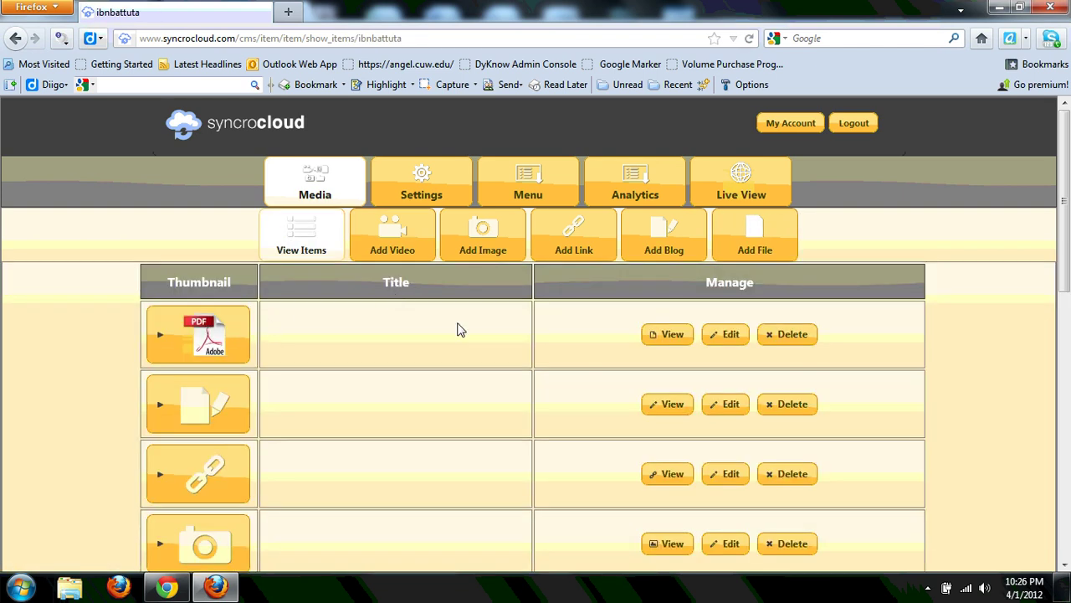
{"action": "scroll", "coordinate": [828, 333], "scroll_direction": "down", "scroll_amount": 5}
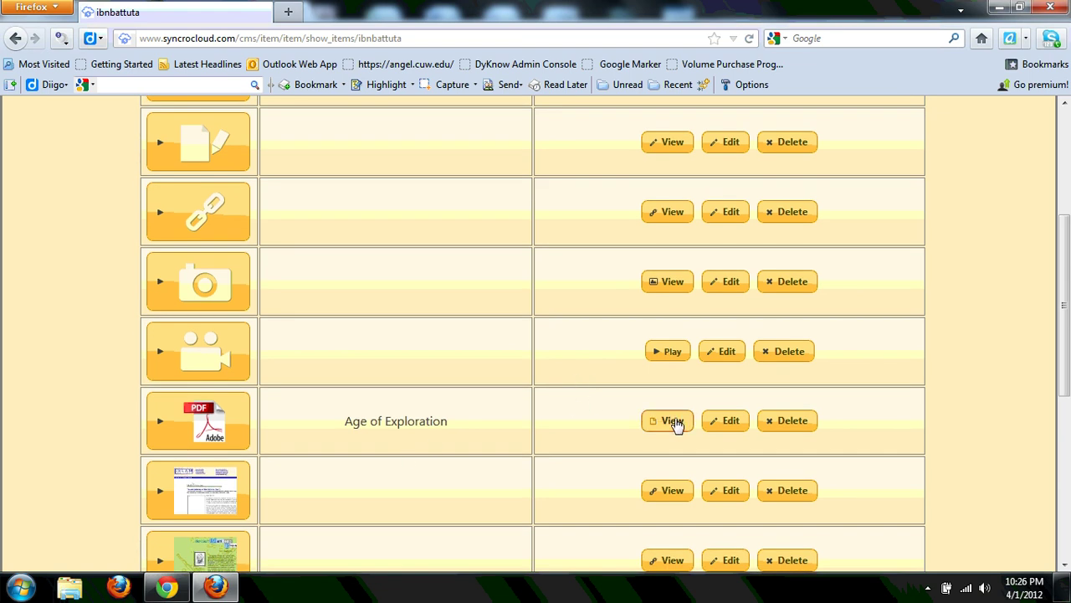
{"action": "left_click", "coordinate": [673, 423]}
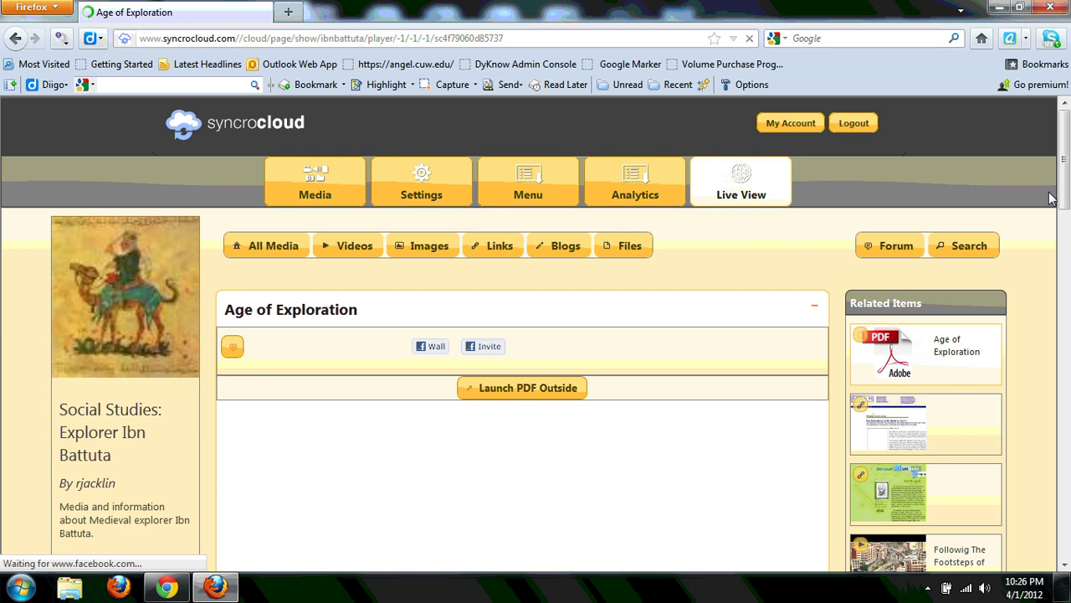
{"action": "left_click", "coordinate": [1068, 218]}
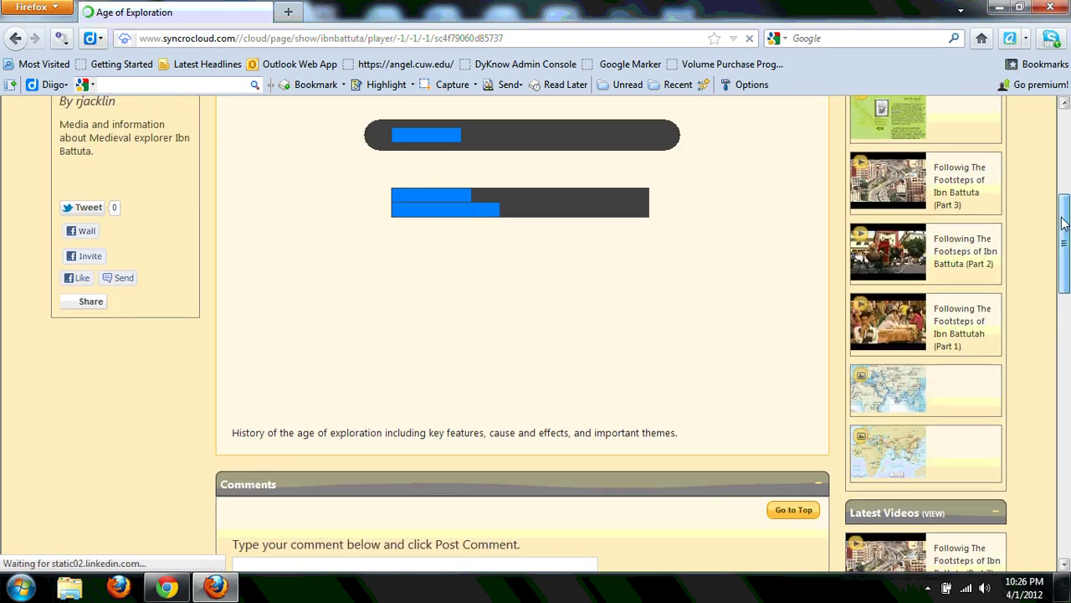
Look over the embedded PDF and its description on the Age of Exploration page, returning to the page header.
{"action": "scroll", "coordinate": [1065, 217], "scroll_direction": "up", "scroll_amount": 2}
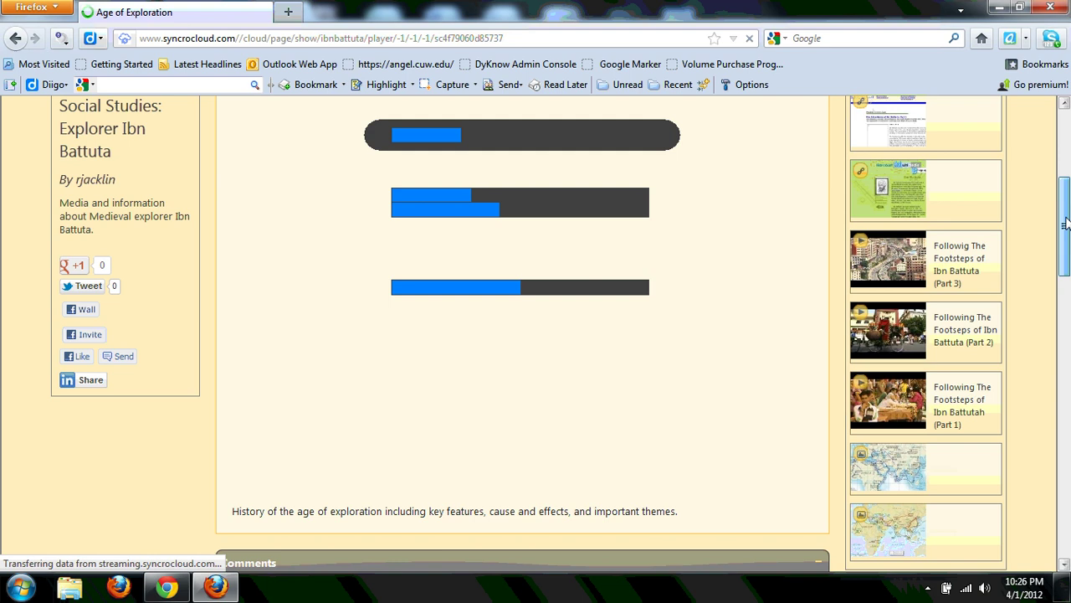
{"action": "left_click_drag", "start_coordinate": [1065, 225], "coordinate": [1065, 212]}
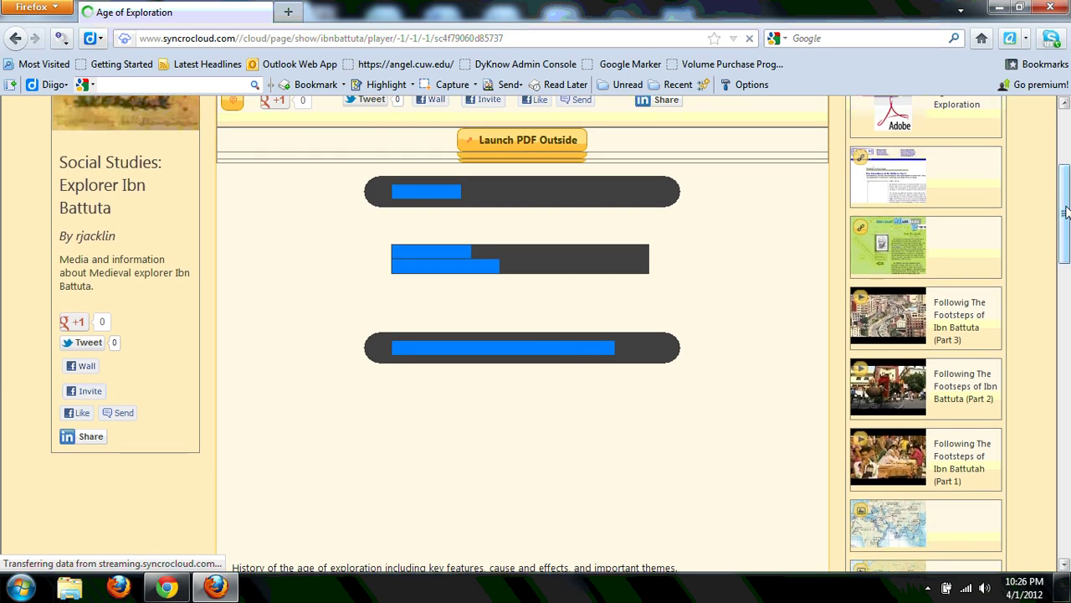
{"action": "mouse_move", "coordinate": [1066, 212]}
{"action": "left_mouse_down"}
{"action": "mouse_move", "coordinate": [1066, 177]}
{"action": "mouse_move", "coordinate": [1065, 228]}
{"action": "left_mouse_up"}
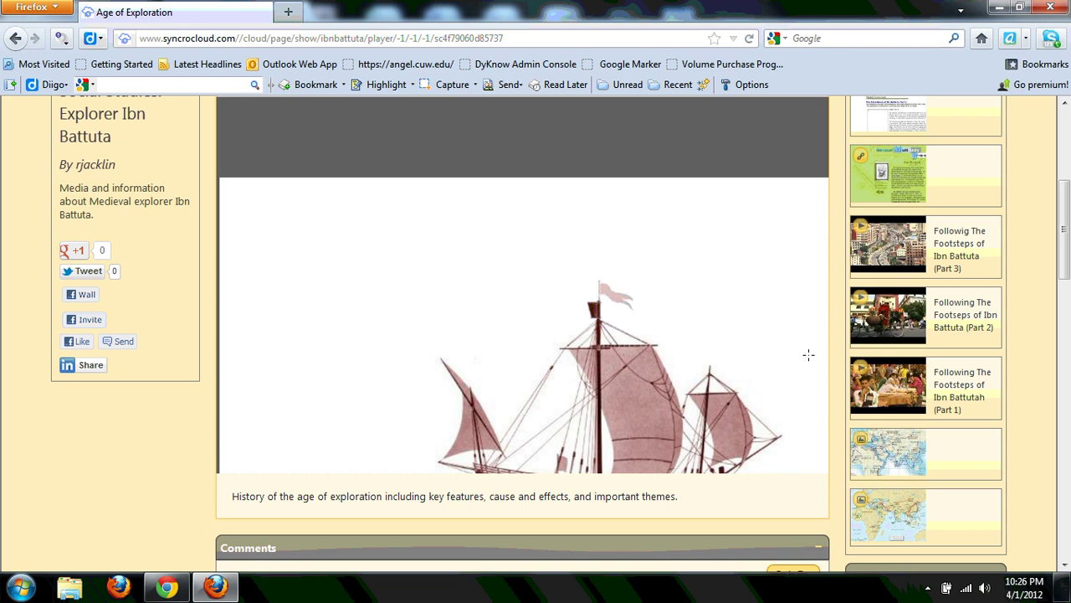
{"action": "scroll", "coordinate": [809, 355], "scroll_direction": "down", "scroll_amount": 2}
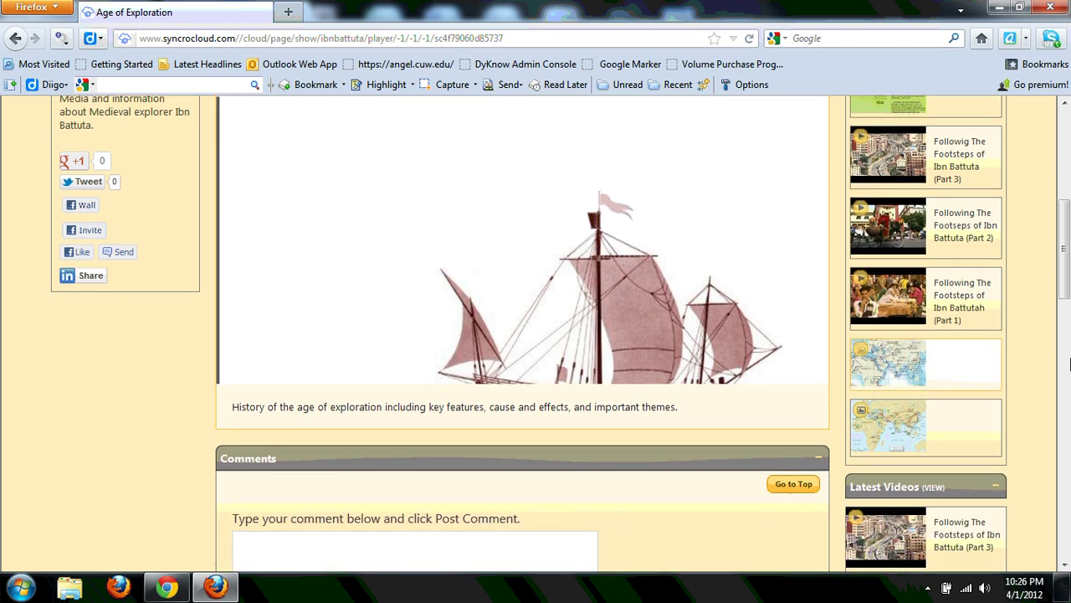
{"action": "left_click_drag", "start_coordinate": [1067, 293], "coordinate": [1068, 195]}
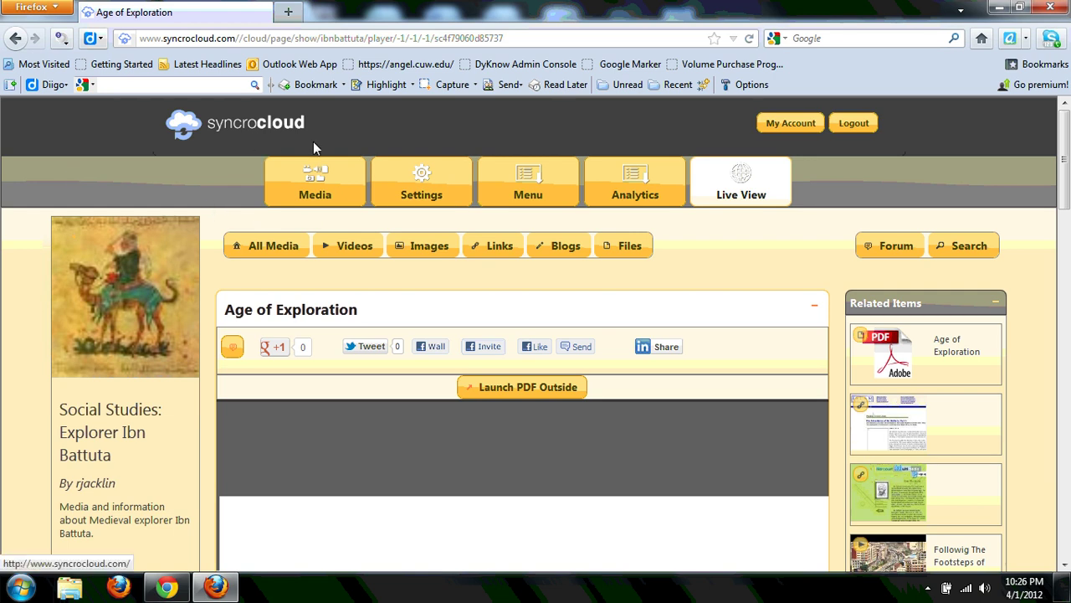
Open the preschool cloud for editing from the account's list of current media clouds.
{"action": "left_click", "coordinate": [775, 136]}
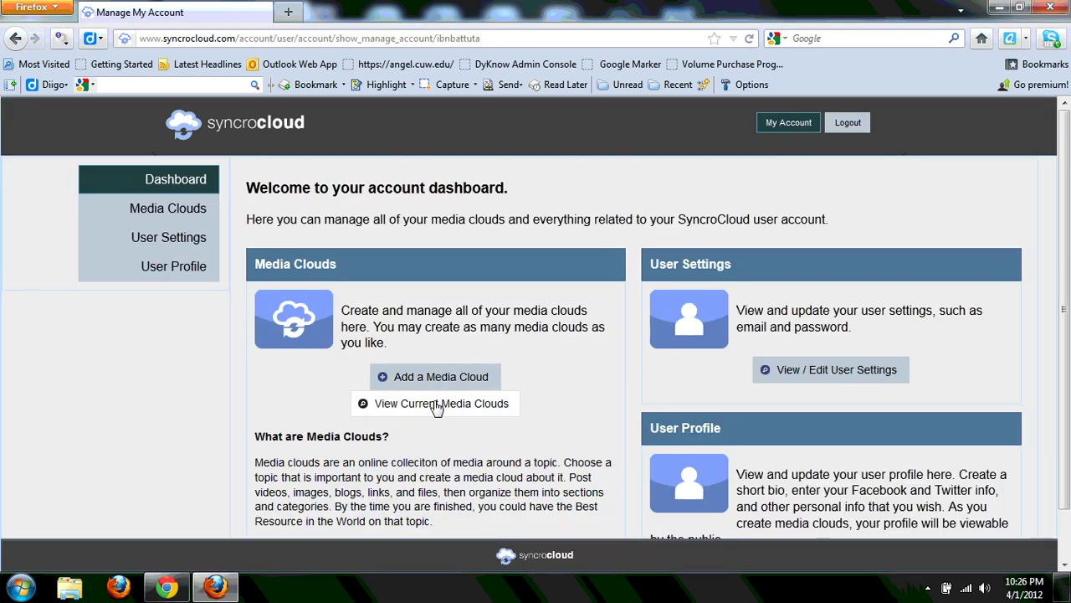
{"action": "left_click", "coordinate": [437, 405]}
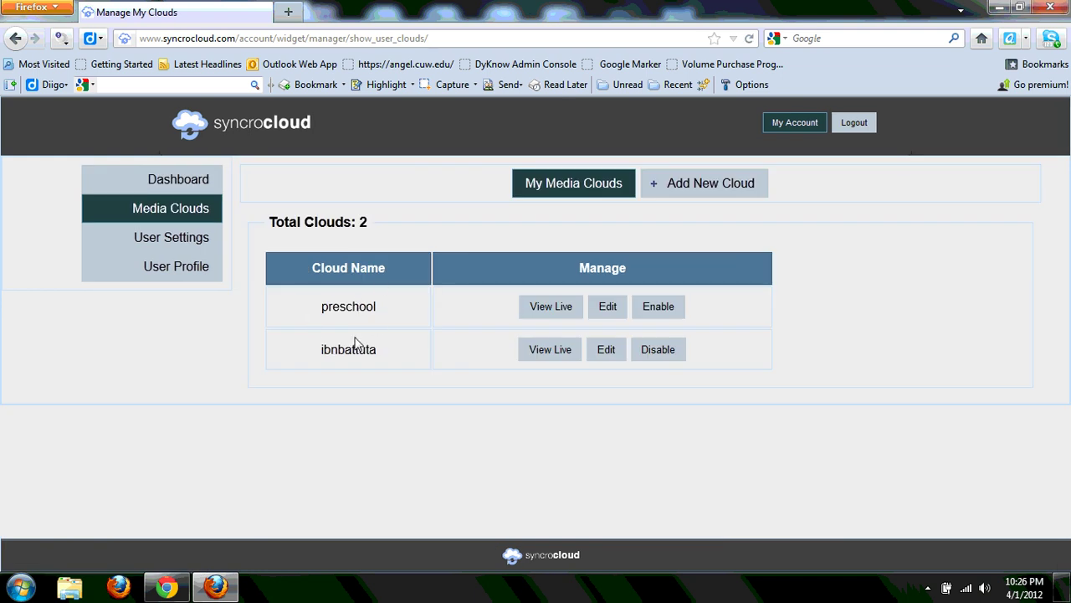
{"action": "left_click", "coordinate": [607, 311]}
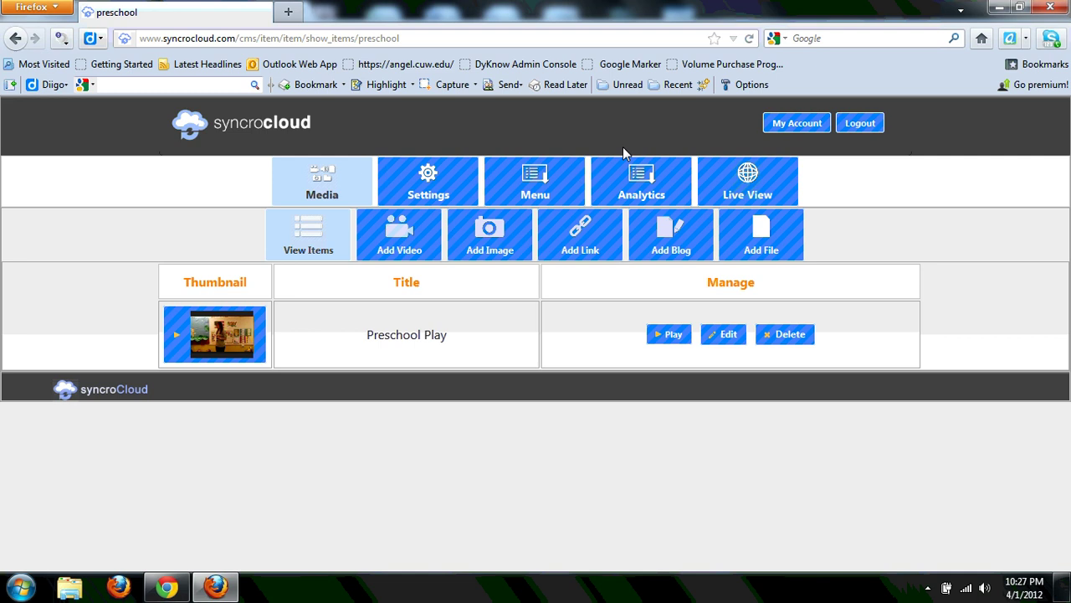
Review the preschool cloud's design themes, its sections and categories, and its view analytics.
{"action": "left_click", "coordinate": [426, 189]}
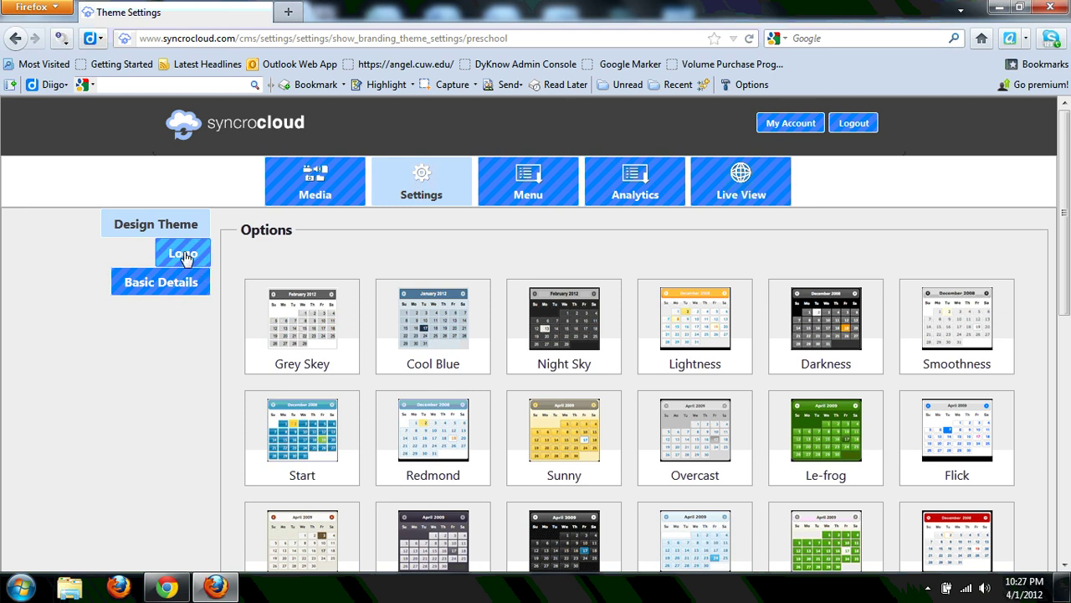
{"action": "left_click", "coordinate": [533, 180]}
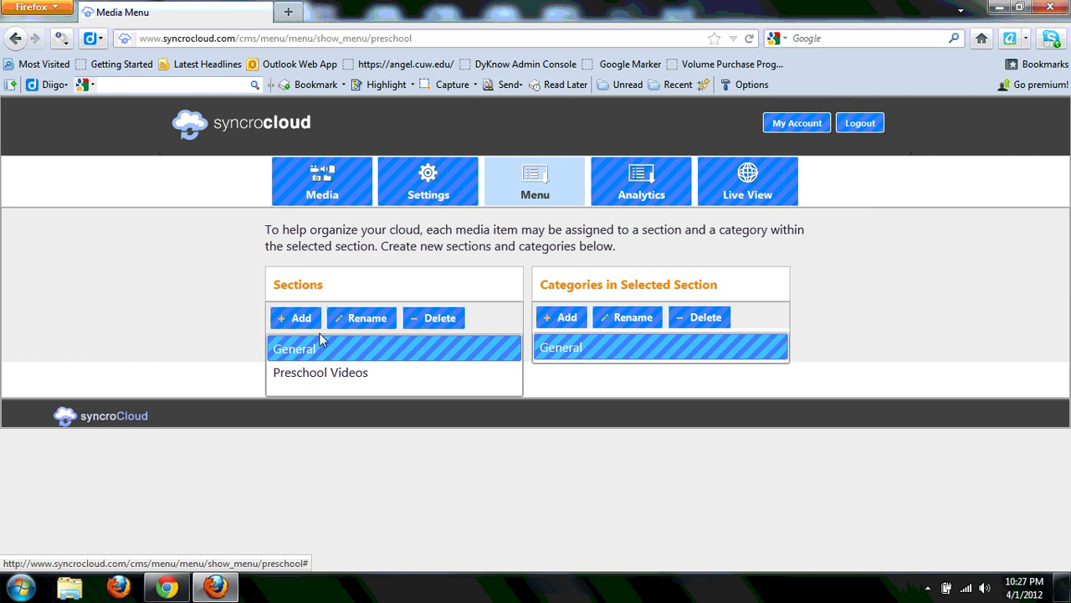
{"action": "left_click", "coordinate": [661, 180]}
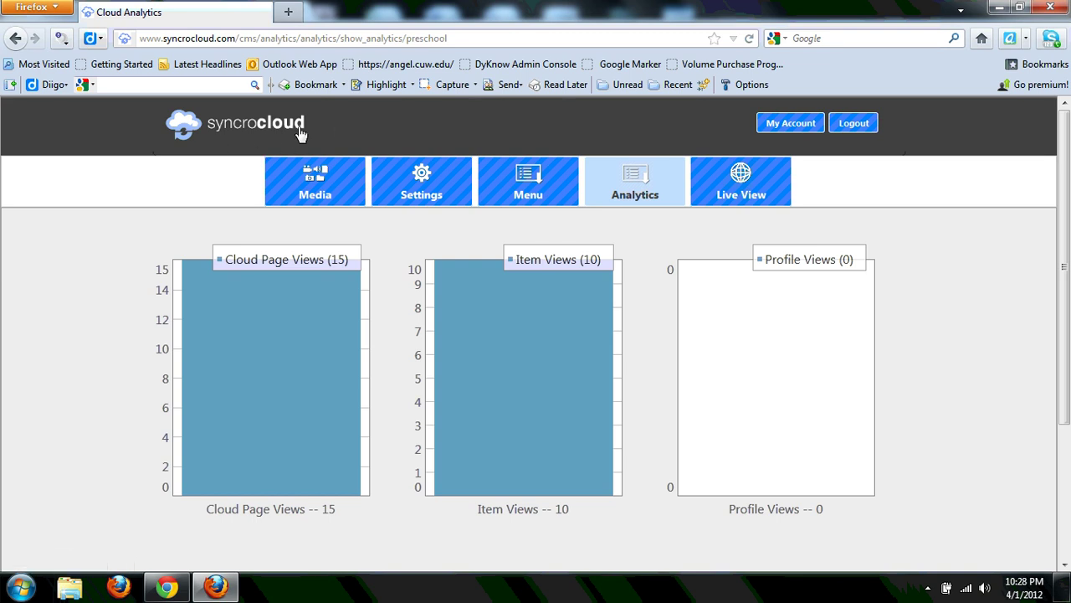
{"action": "left_click", "coordinate": [927, 587]}
{"action": "right_click", "coordinate": [927, 508]}
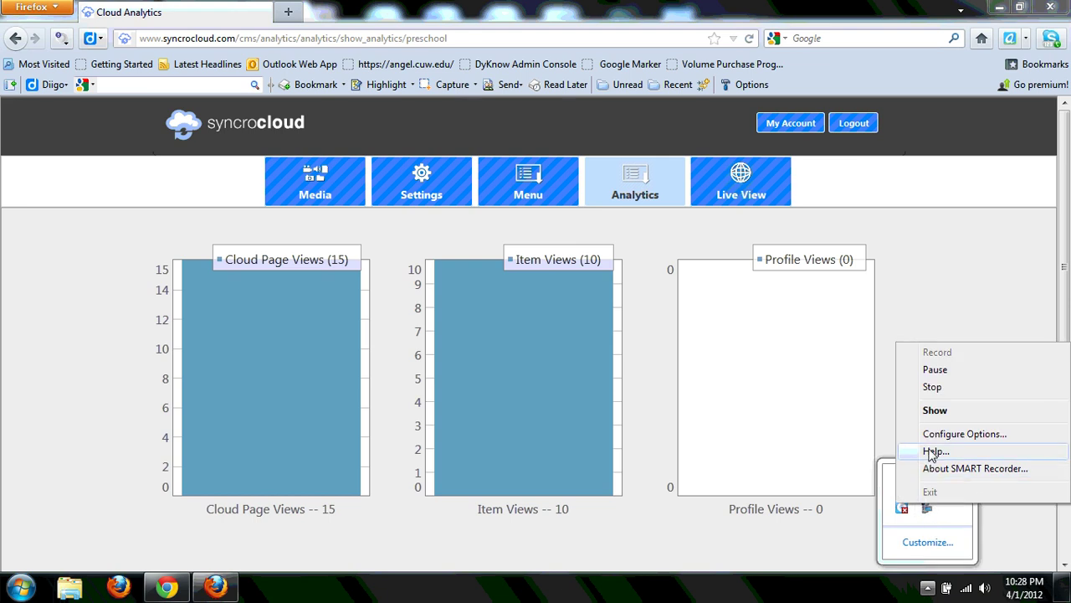